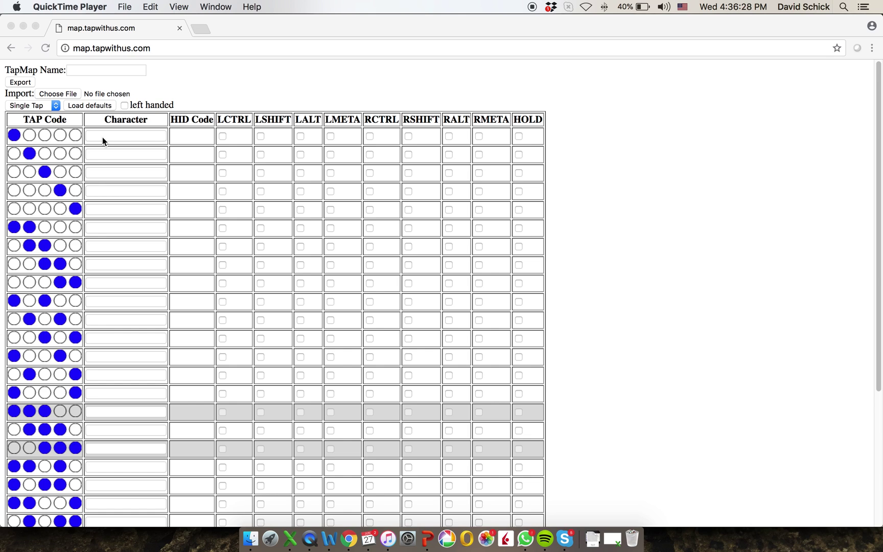
# Step: Enter 'Map' in the TapMap Name field
pyautogui.click(76, 73)
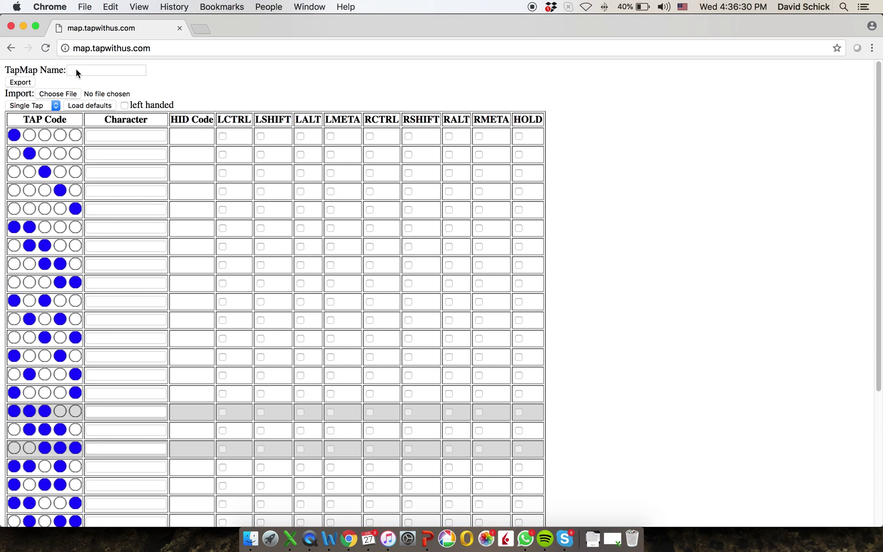
pyautogui.click(76, 70)
pyautogui.write('Map')
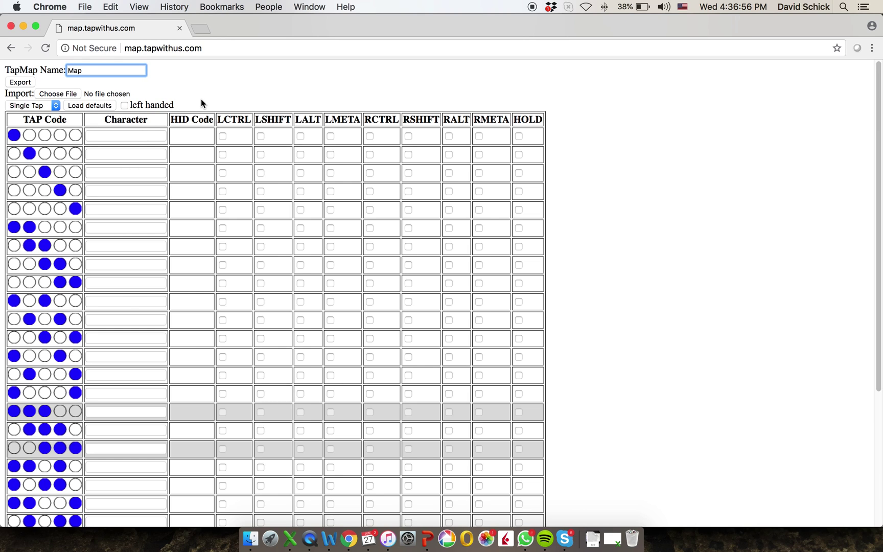
# Step: Load the default tap mappings, such as a at 0x04 and Backspace at 0x2A
pyautogui.click(88, 106)
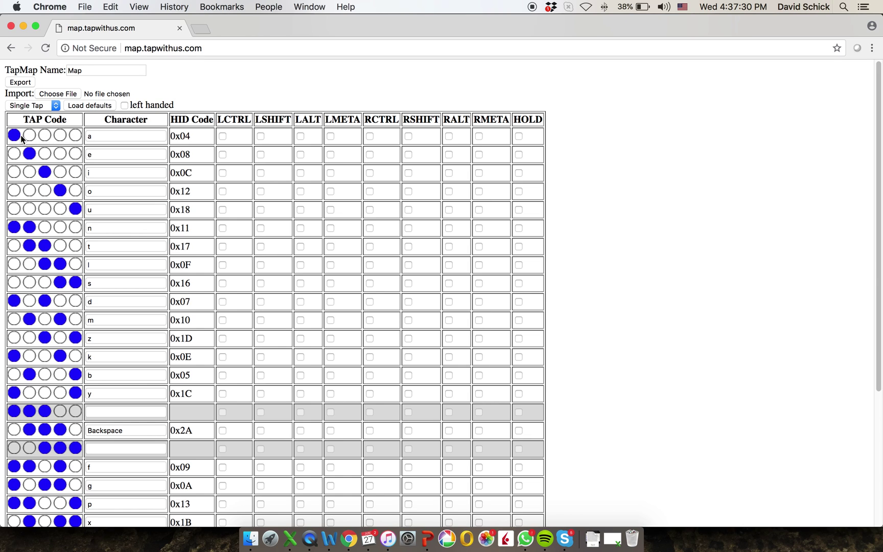
pyautogui.click(125, 106)
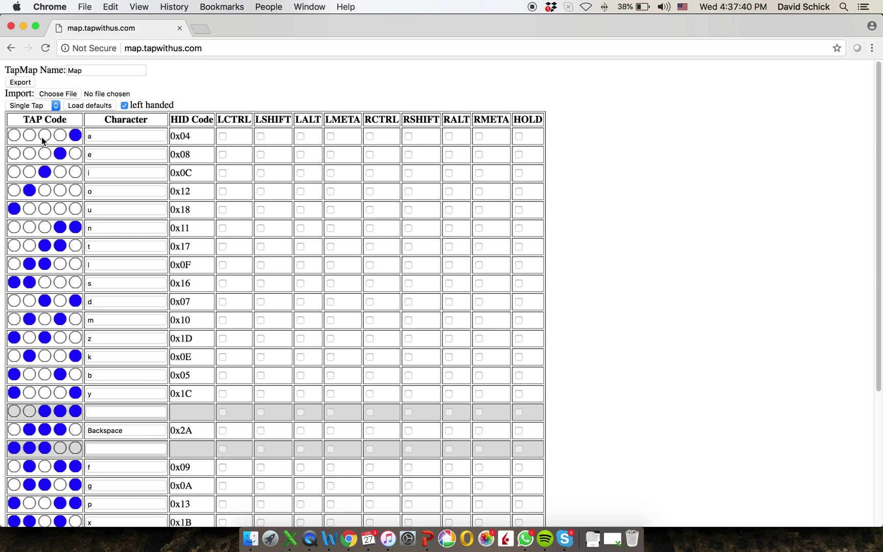
pyautogui.click(124, 106)
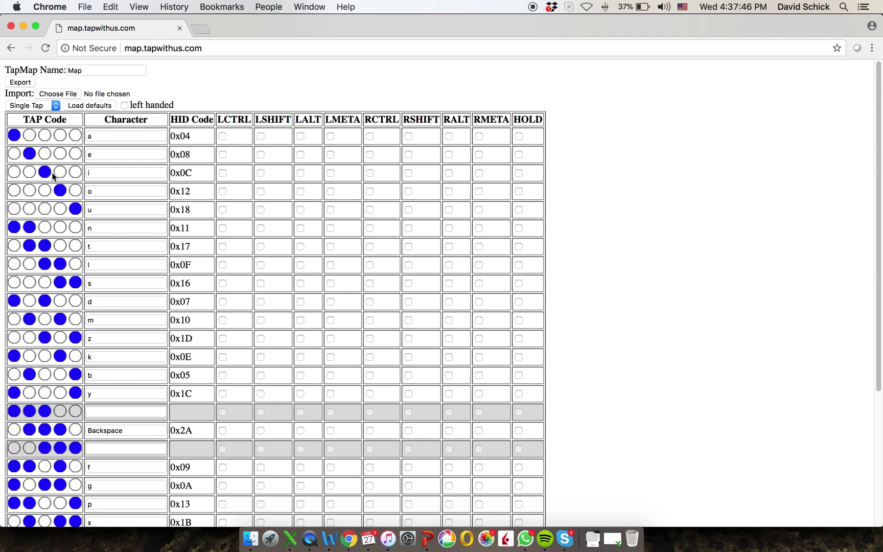
pyautogui.scroll(-5, 54, 182)
pyautogui.scroll(5, 54, 180)
pyautogui.scroll(-5, 49, 144)
pyautogui.scroll(5, 49, 143)
# Step: Switch the tap-type view to Shift, then to Switch to see digits, arrows and Space
pyautogui.click(56, 106)
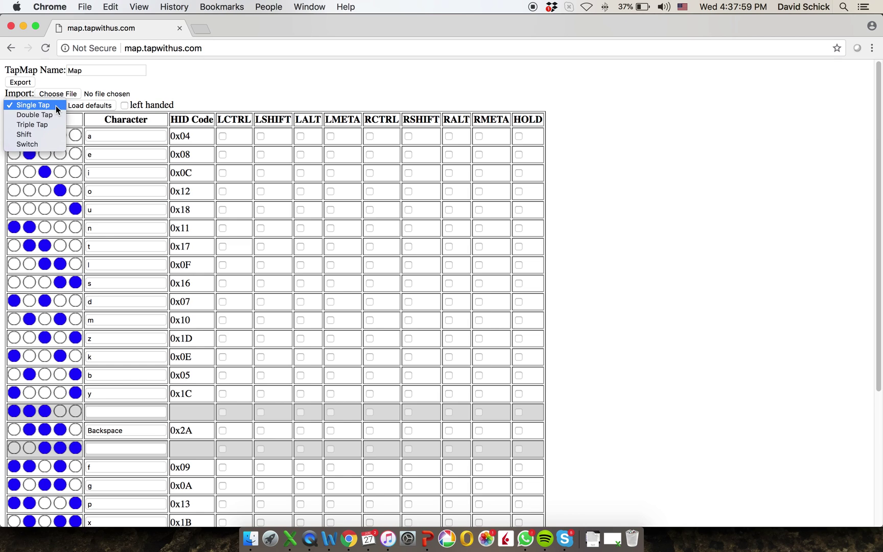
pyautogui.click(43, 133)
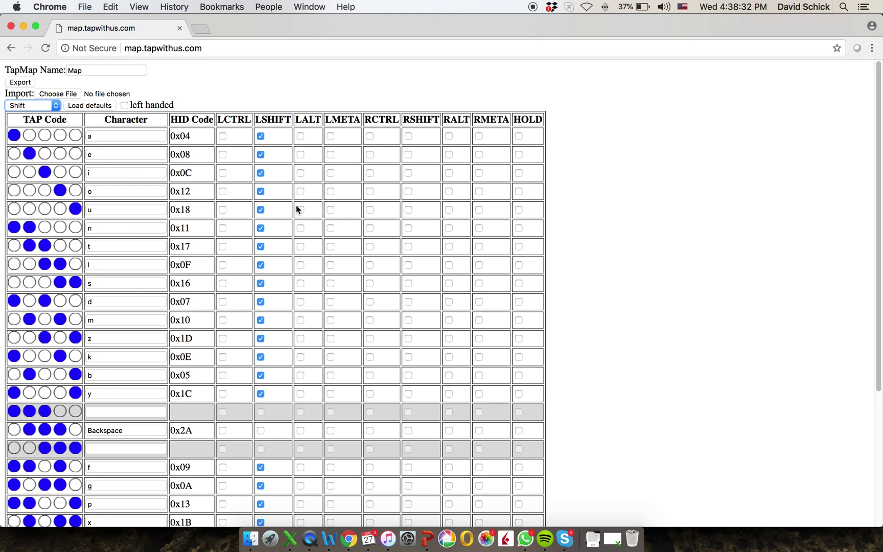
pyautogui.click(56, 106)
pyautogui.click(55, 115)
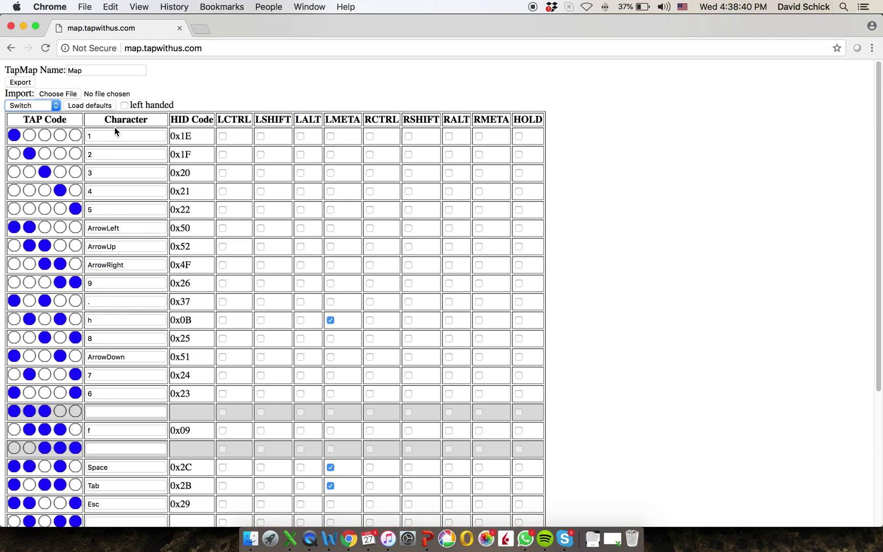
# Step: Select Single Tap in the tap-type list and scroll through its letter and Backspace mappings
pyautogui.click(55, 108)
pyautogui.click(45, 67)
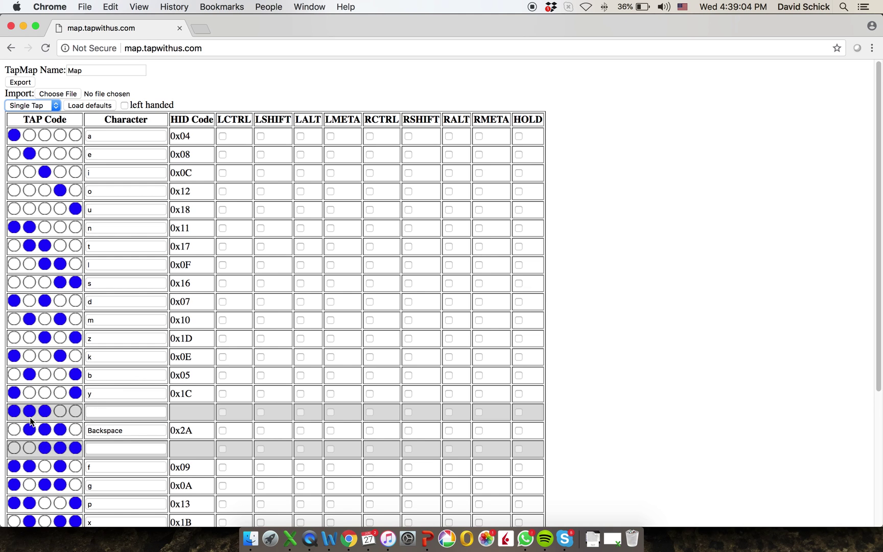
pyautogui.scroll(-3, 30, 417)
pyautogui.scroll(3, 29, 415)
pyautogui.scroll(-5, 45, 184)
pyautogui.scroll(5, 45, 183)
# Step: Replace the first tap code's character a with h
pyautogui.click(106, 136)
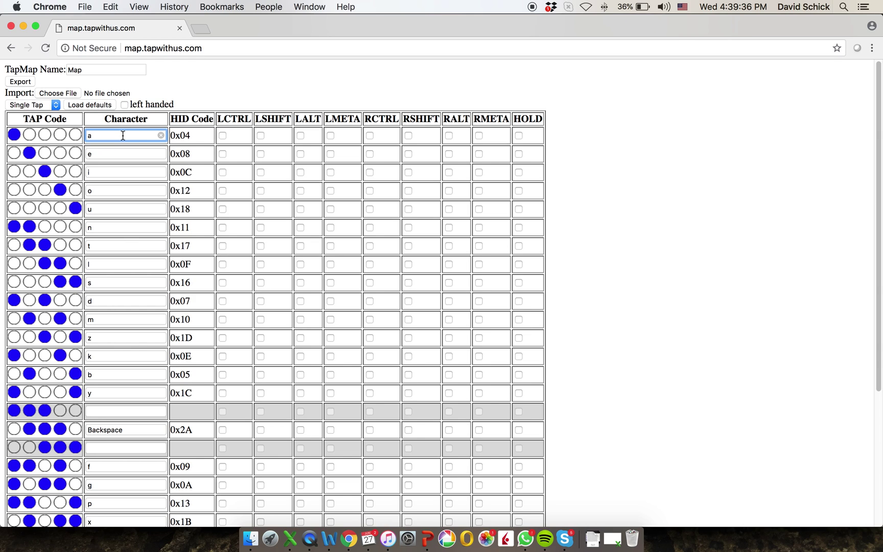
pyautogui.click(160, 136)
pyautogui.write('h')
# Step: Map the first tap code to Cmd-H with LMETA and the second to Ctrl-Meta
pyautogui.click(161, 135)
pyautogui.press('super+h')
pyautogui.click(329, 135)
pyautogui.click(160, 153)
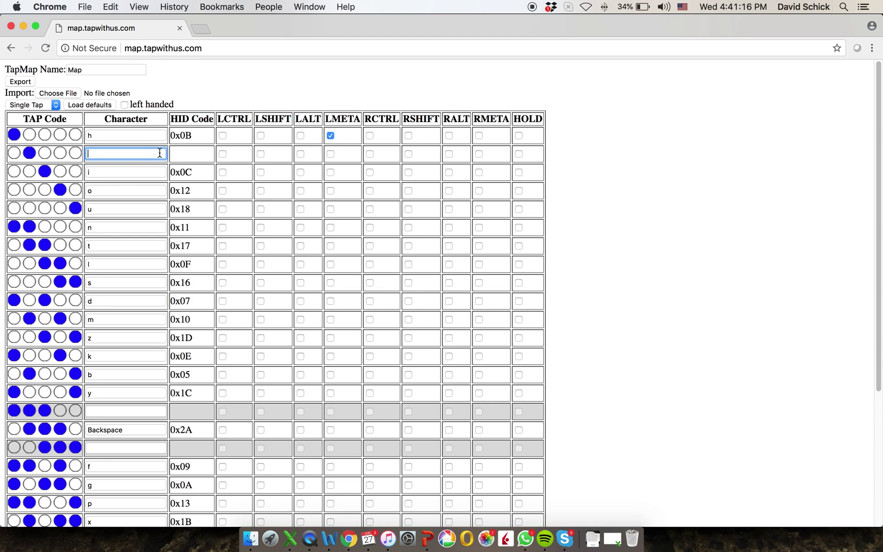
pyautogui.press('ctrl+super')
# Step: Assign F6 (HID 0x3F) to the third tap code in place of i
pyautogui.click(132, 169)
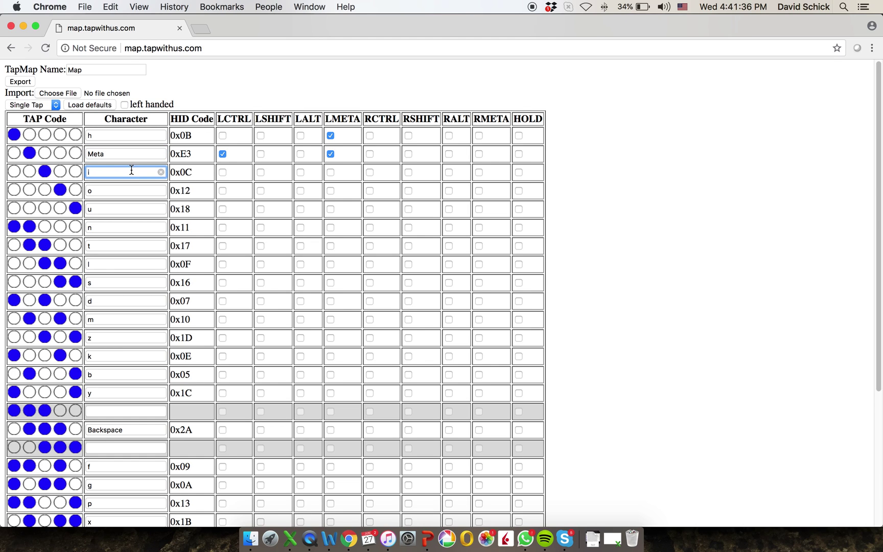
pyautogui.press('F6')
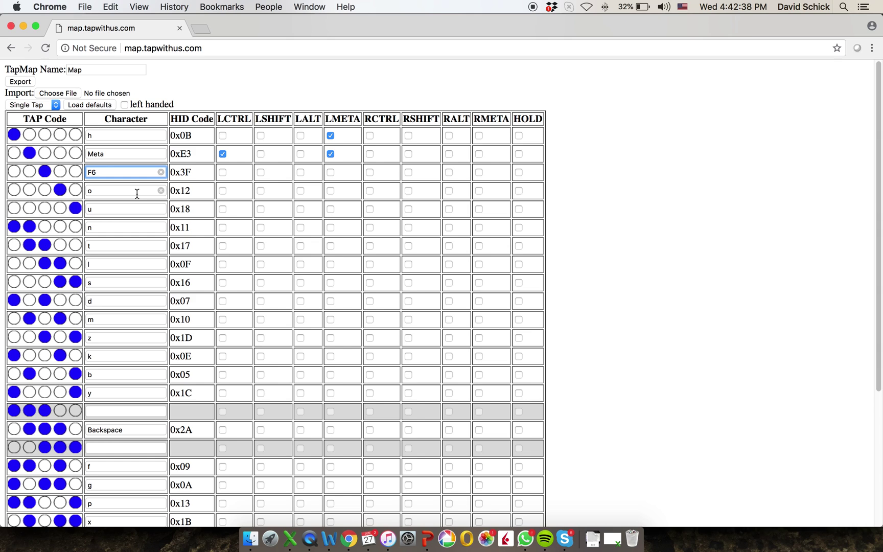
# Step: Enable HOLD on the o tap code (0x12) and scroll to review the table
pyautogui.click(518, 190)
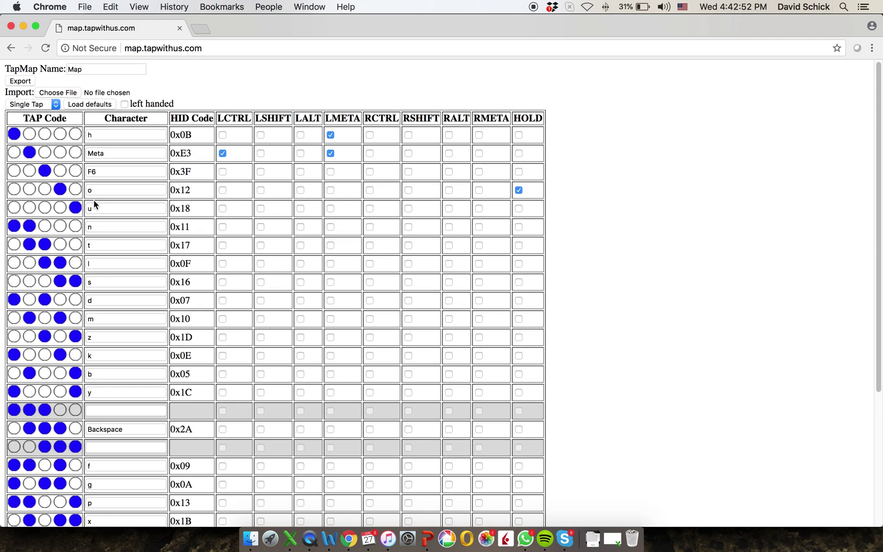
pyautogui.scroll(-5, 94, 200)
pyautogui.scroll(5, 94, 201)
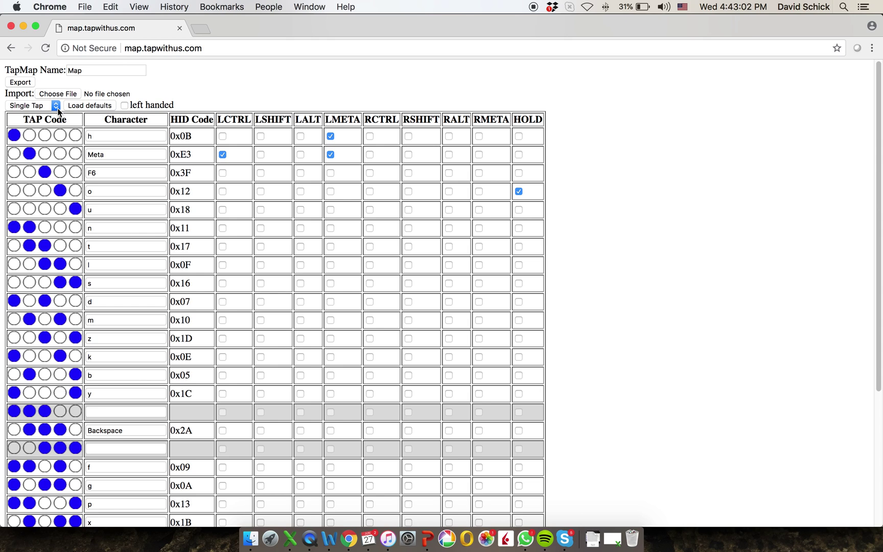
# Step: Clear the characters of the first five tap codes (h, Meta, F6, o, u)
pyautogui.click(162, 136)
pyautogui.click(162, 154)
pyautogui.click(161, 173)
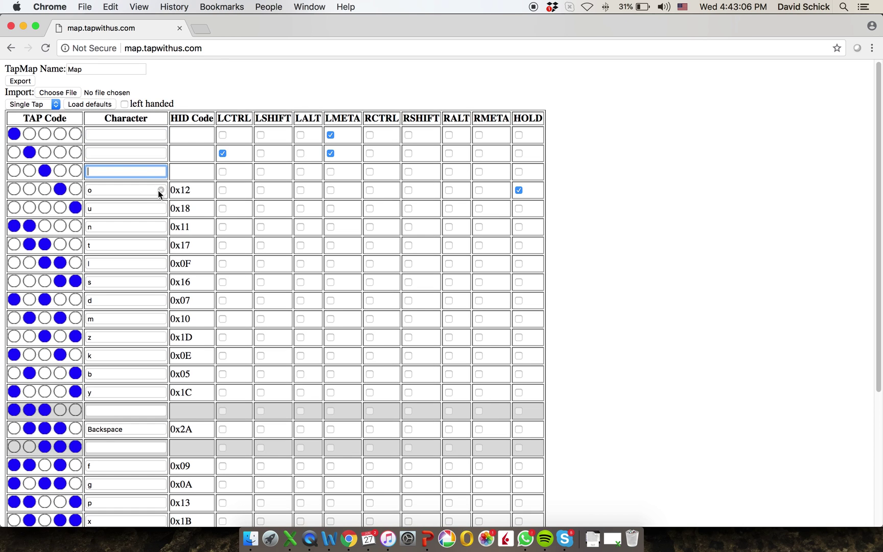
pyautogui.click(160, 191)
pyautogui.click(161, 208)
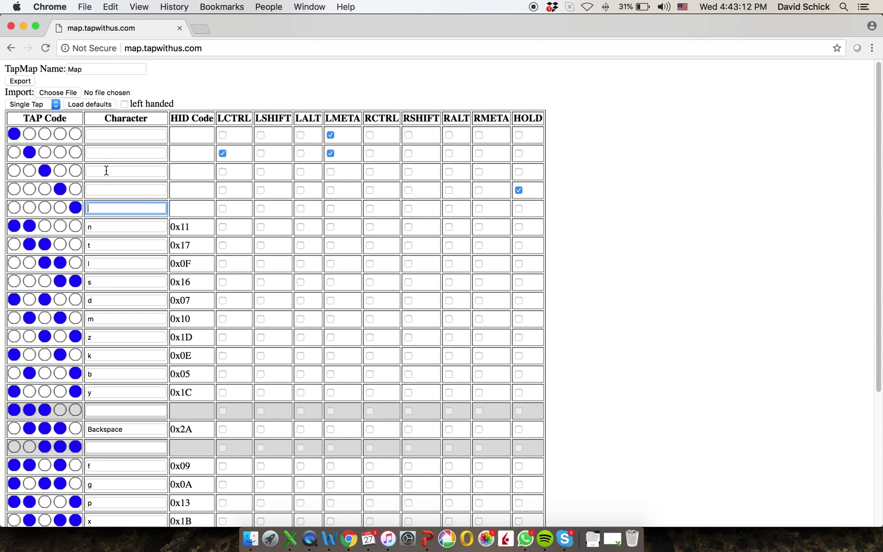
# Step: Uncheck LCTRL and LMETA on the second row and LMETA on the first row
pyautogui.click(222, 153)
pyautogui.click(330, 153)
pyautogui.click(331, 135)
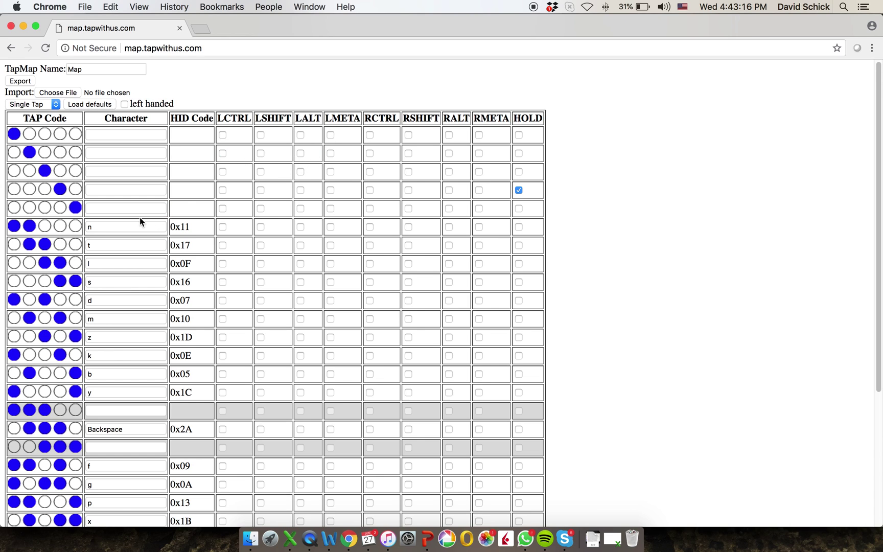